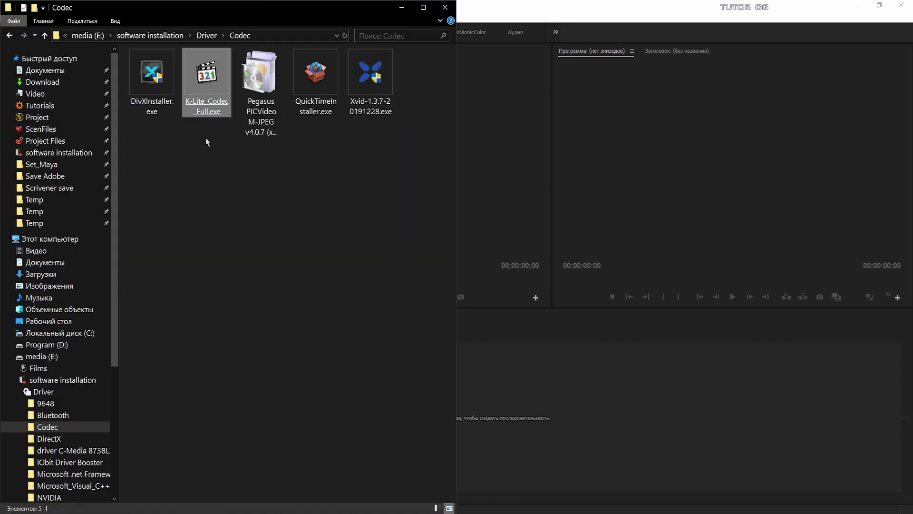
Step: Look through the QuickTime, K-Lite, DivX, Xvid and Pegasus PICVideo installers, then return to Premiere Pro
click(187, 109)
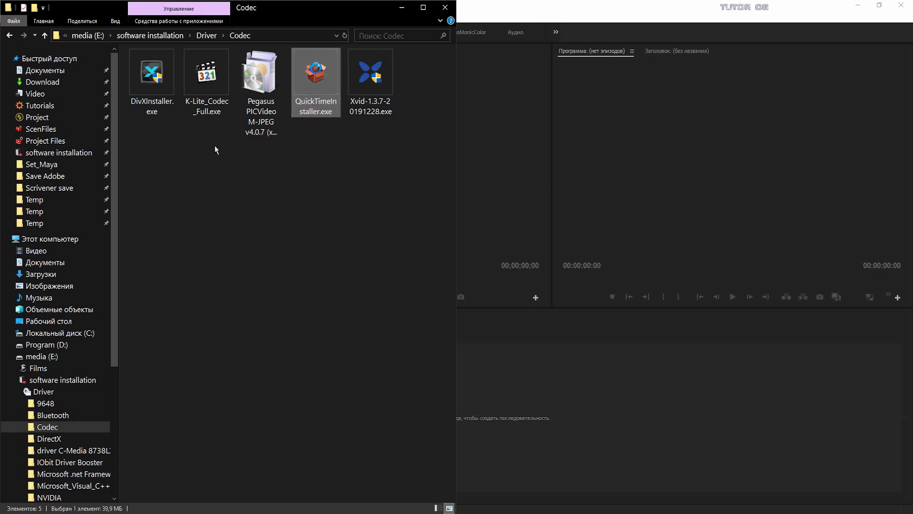
ctrl+click(210, 109)
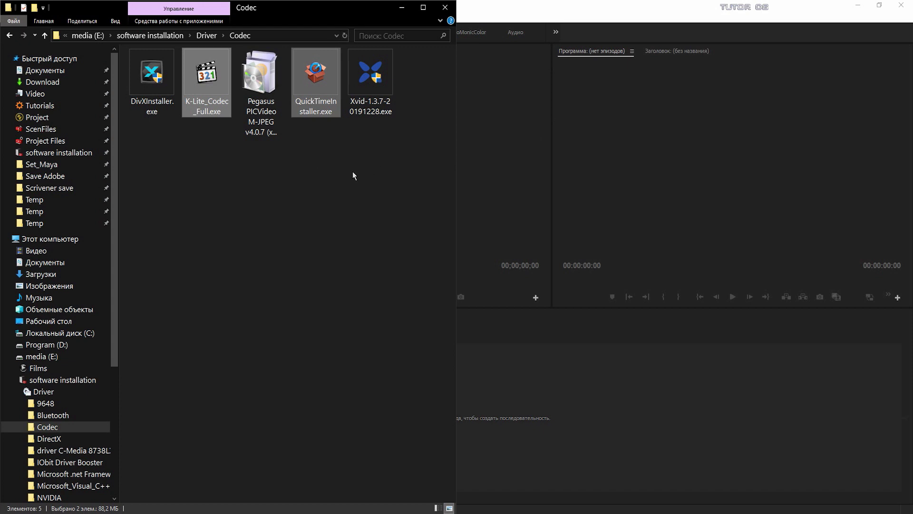
click(376, 154)
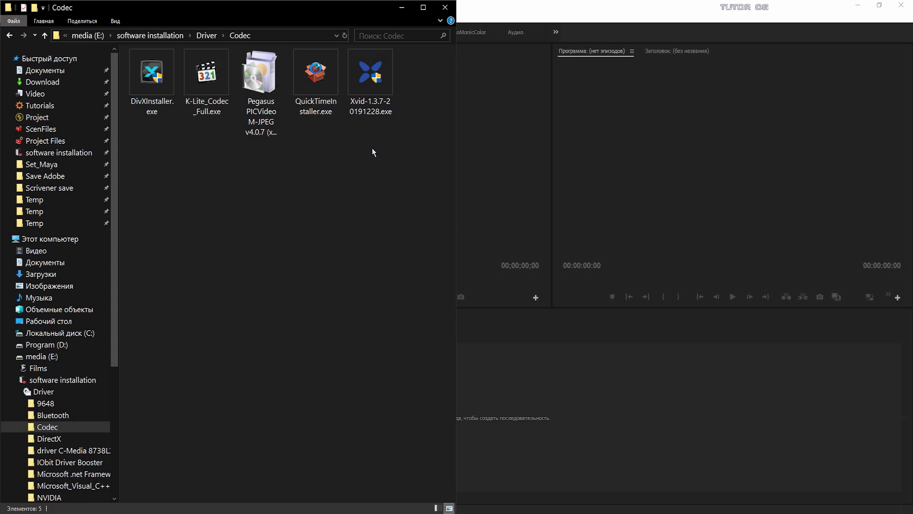
click(371, 78)
ctrl+click(152, 79)
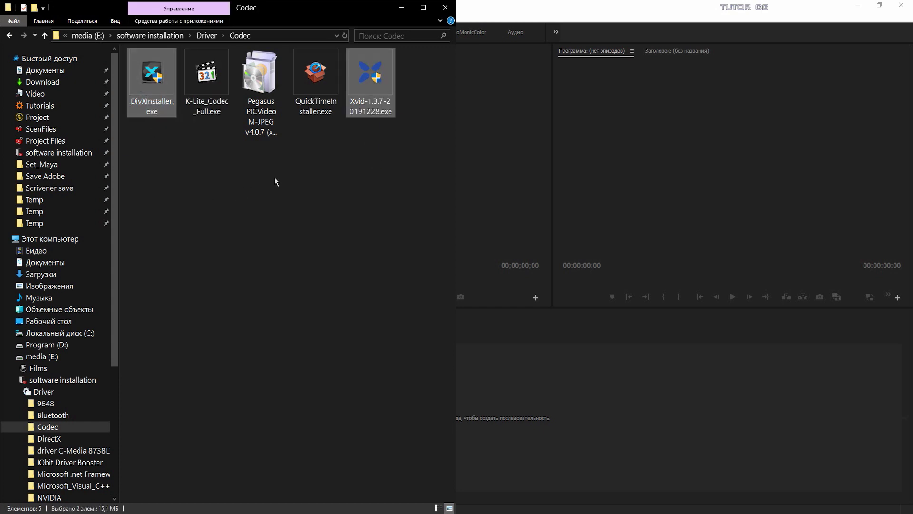
ctrl+drag(276, 190, 244, 98)
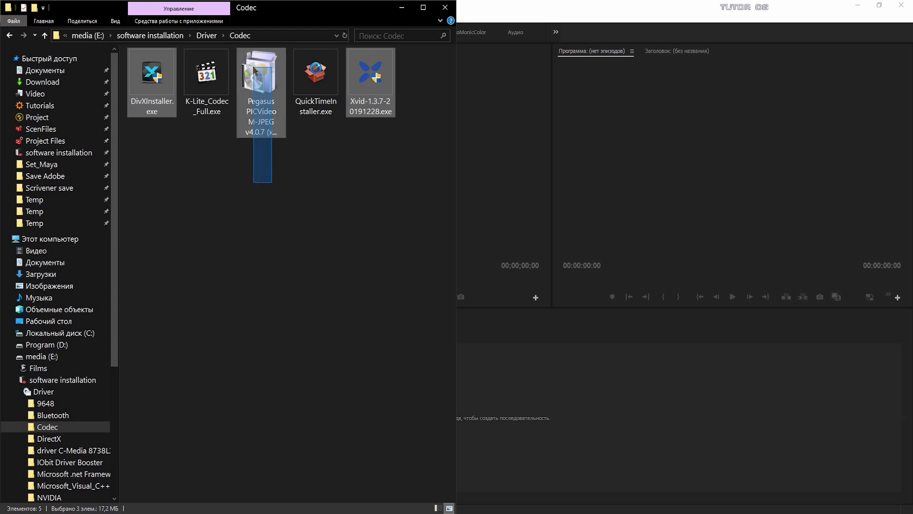
ctrl+click(243, 98)
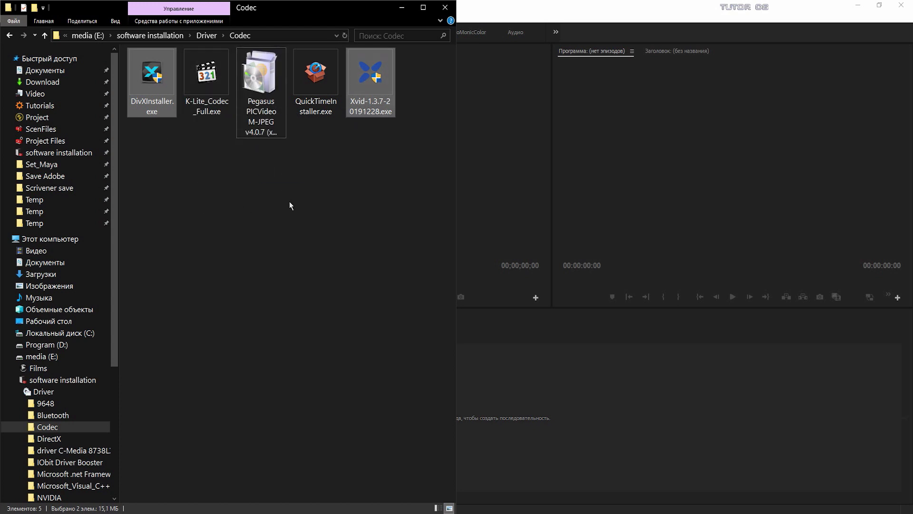
click(531, 163)
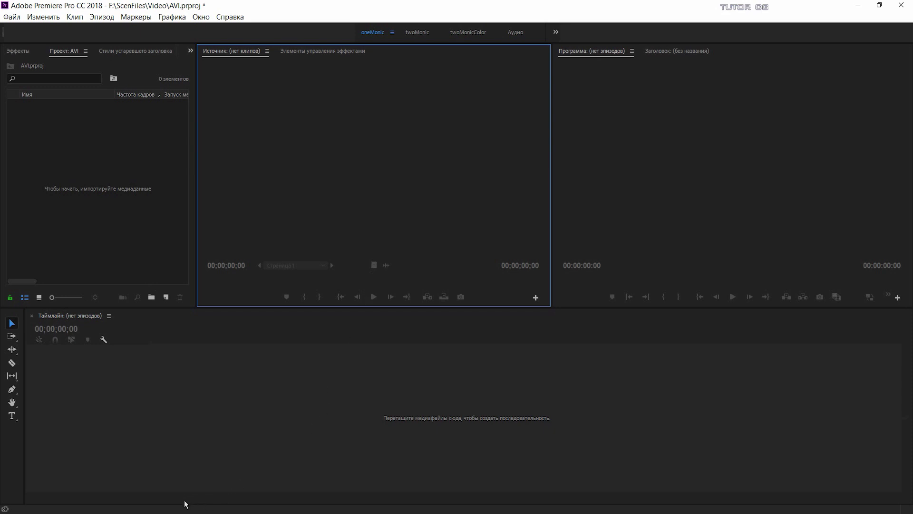
Step: Show the Video folder as extra-large icons and select UE4.avi
key(alt+Tab)
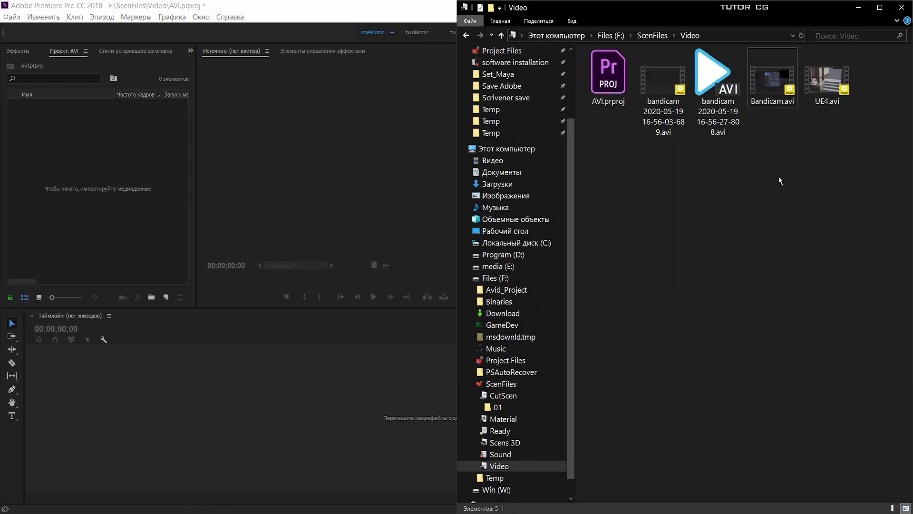
key(ctrl+shift+1)
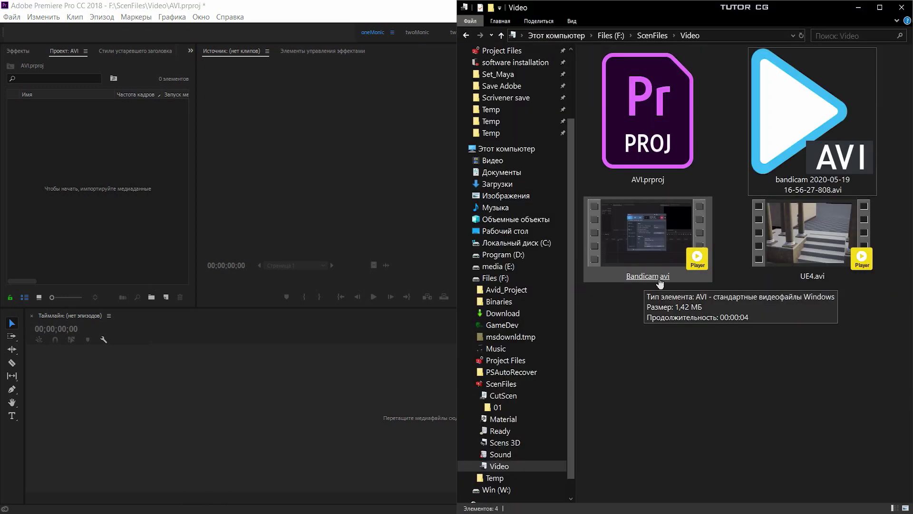
click(665, 257)
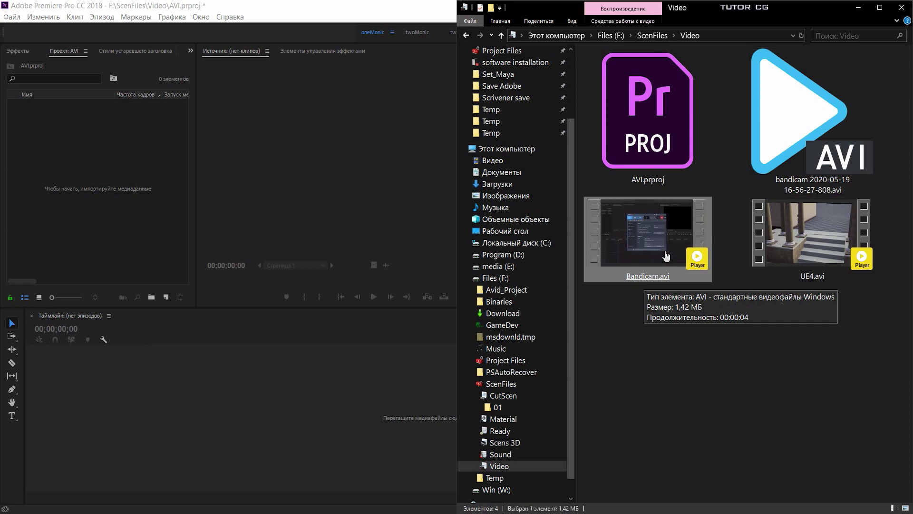
click(768, 312)
click(820, 252)
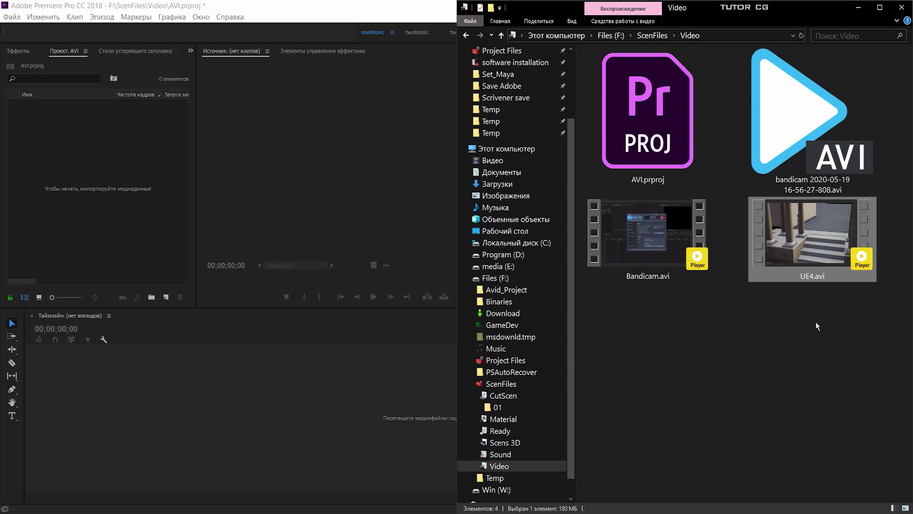
Step: Import UE4.avi and Bandicam.avi into the AVI project's Project panel
drag(813, 275, 86, 202)
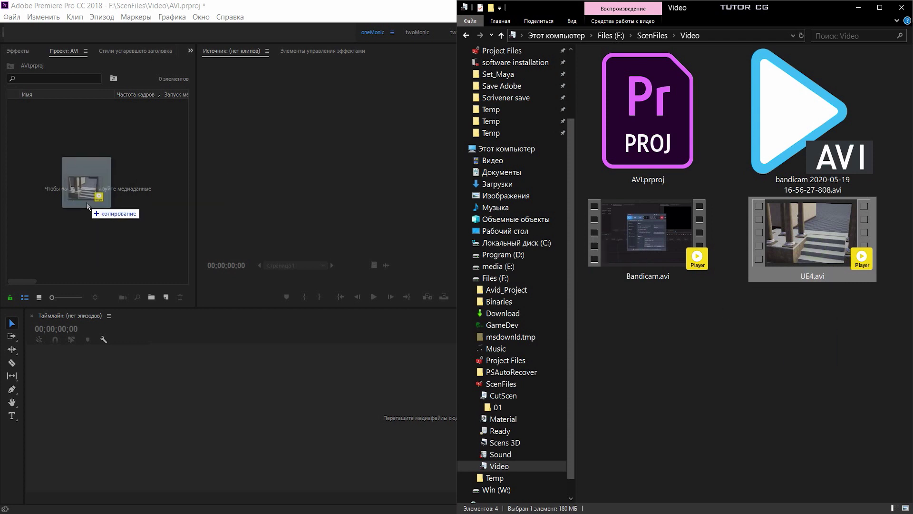
drag(87, 201, 86, 202)
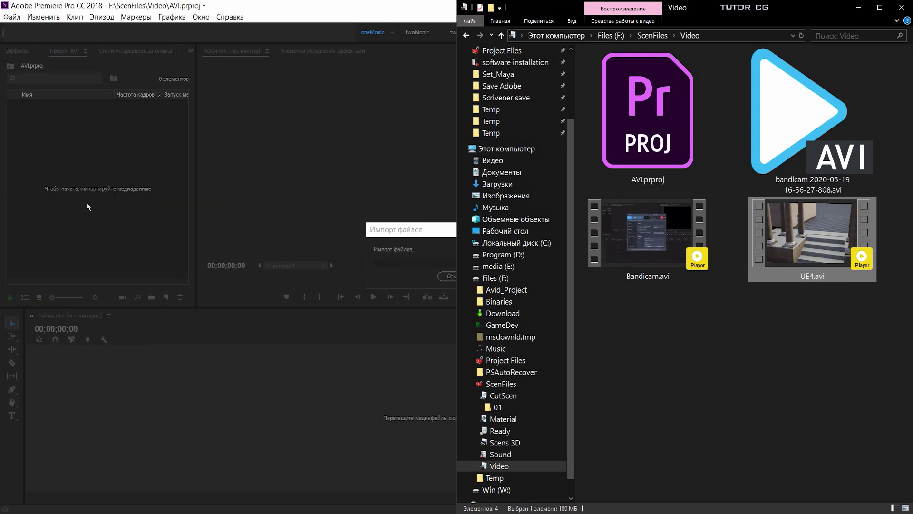
drag(637, 257, 107, 201)
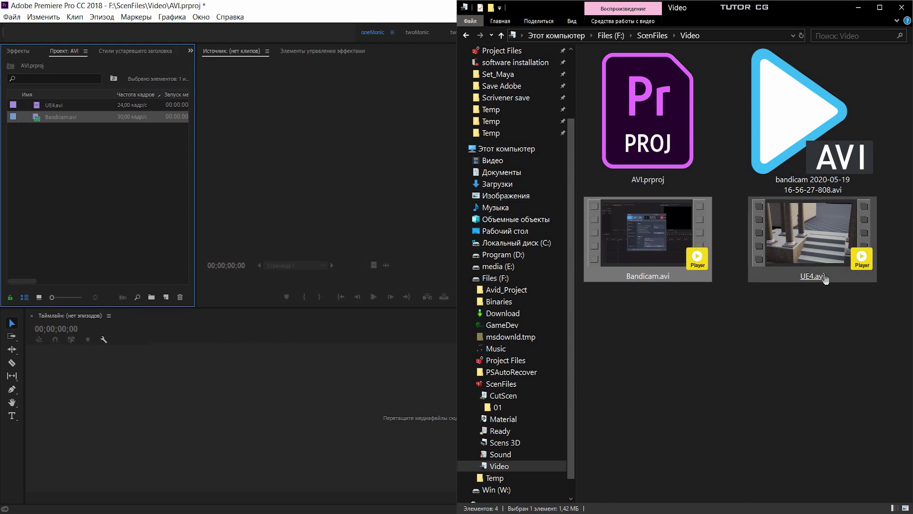
Step: Build a UE4 sequence from UE4.avi and scrub the playhead back to 00:00:00:23
drag(54, 105, 135, 423)
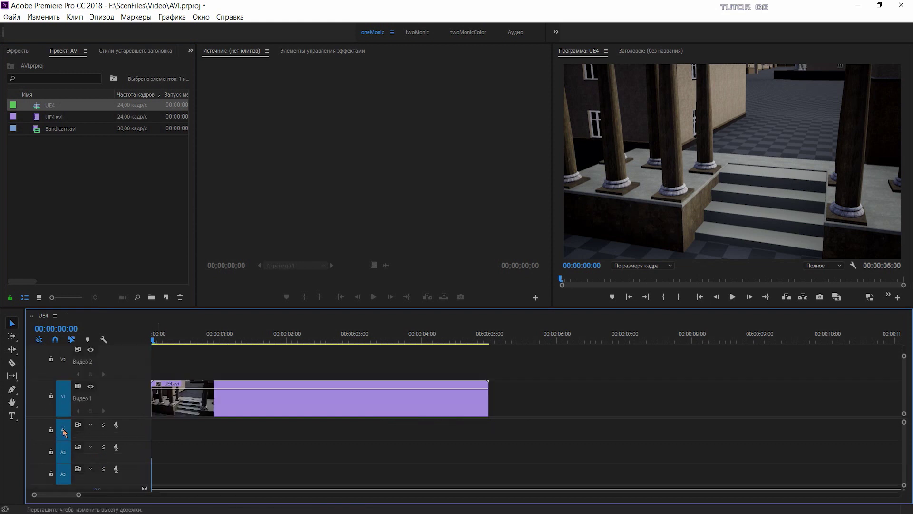
scroll(65, 424, up, 3)
drag(170, 341, 185, 336)
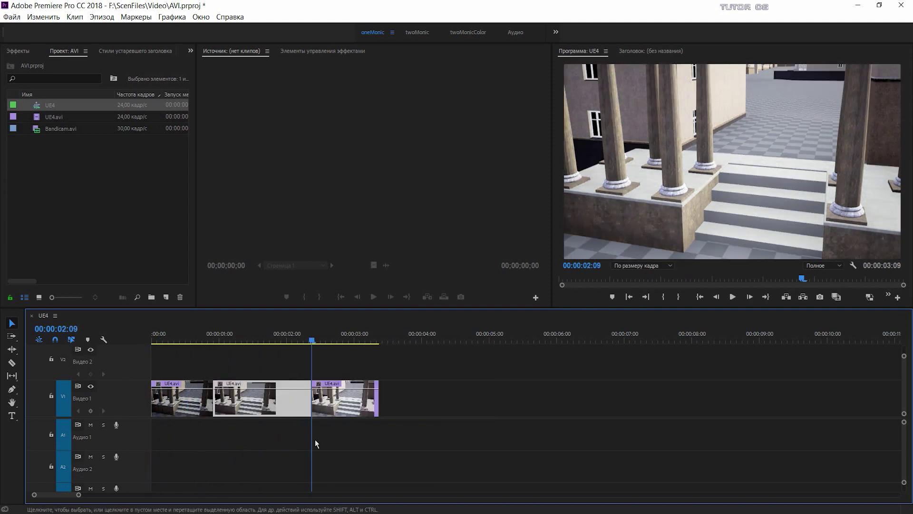
mouse_move(289, 346)
mouse_down()
mouse_move(211, 341)
mouse_move(173, 346)
mouse_move(182, 345)
mouse_move(161, 363)
mouse_move(238, 343)
mouse_up()
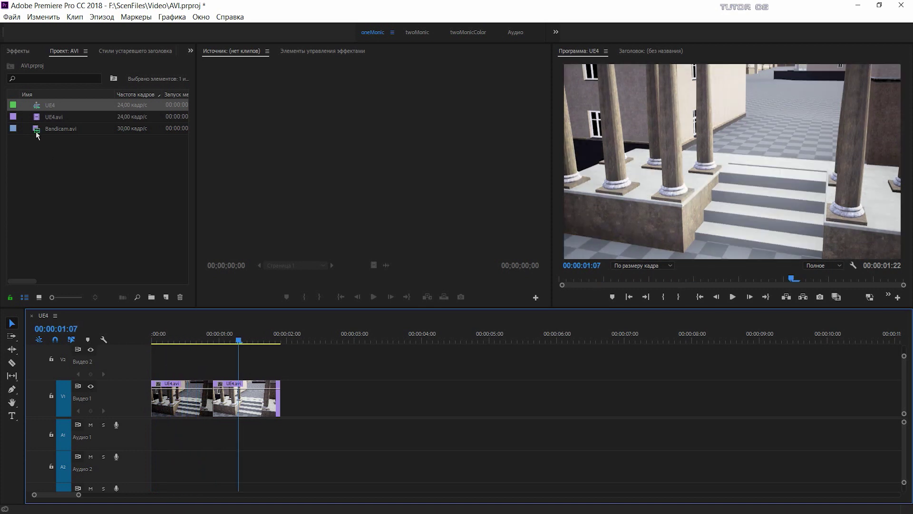
Step: Append Bandicam.avi after the UE4 pieces and select its audio clip
mouse_move(38, 128)
mouse_down()
mouse_move(314, 421)
mouse_move(261, 421)
mouse_up()
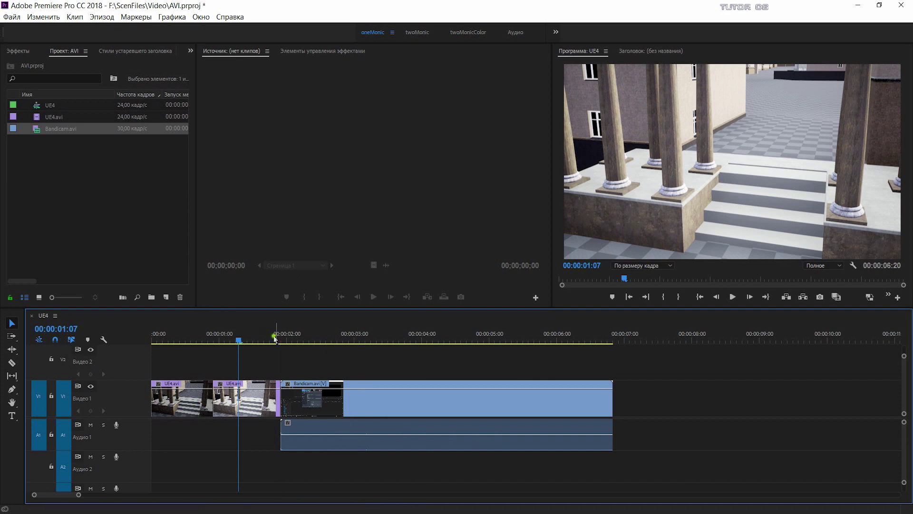
drag(292, 343, 349, 346)
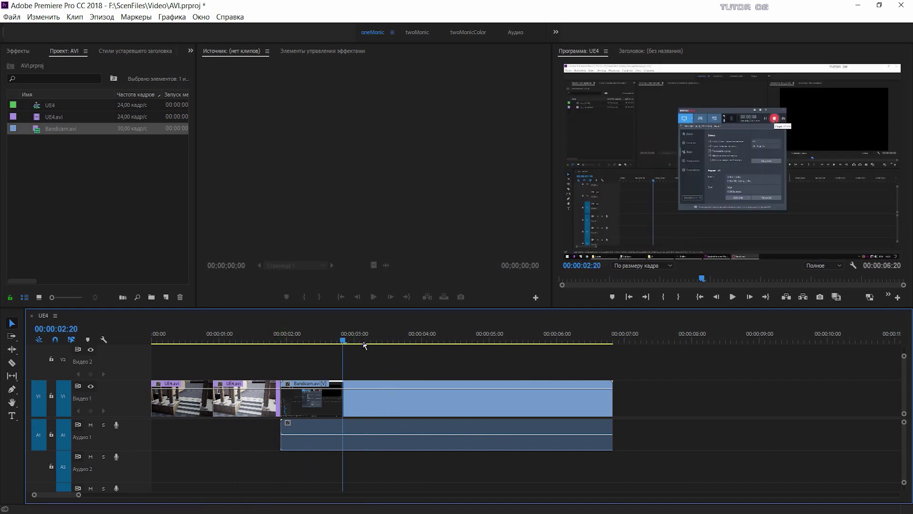
click(387, 447)
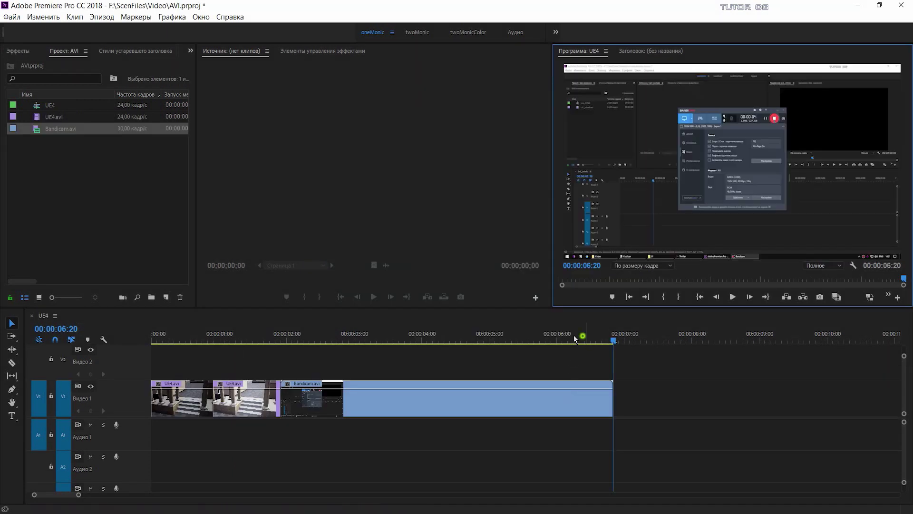
Step: Scrub the sequence back to around 00:00:02:10 and reopen the UE4 sequence
mouse_move(574, 338)
mouse_down()
mouse_move(289, 343)
mouse_move(314, 341)
mouse_up()
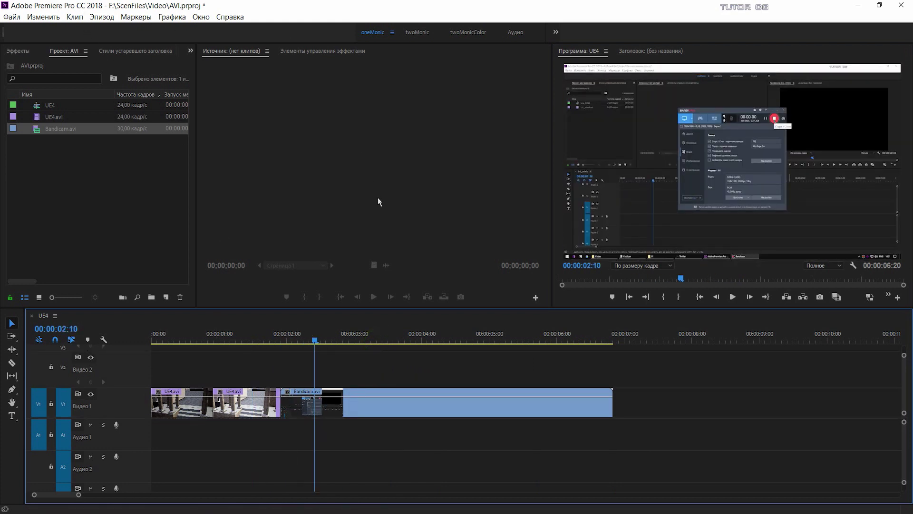
click(317, 342)
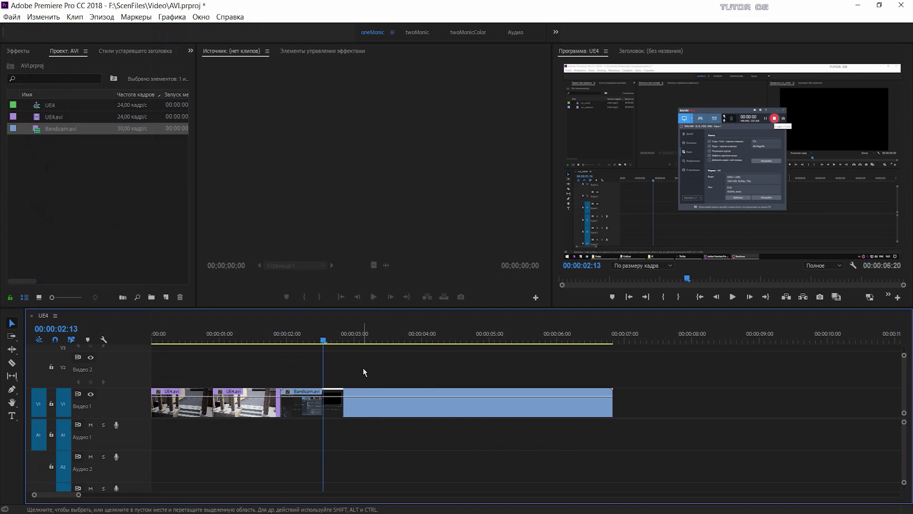
double_click(50, 105)
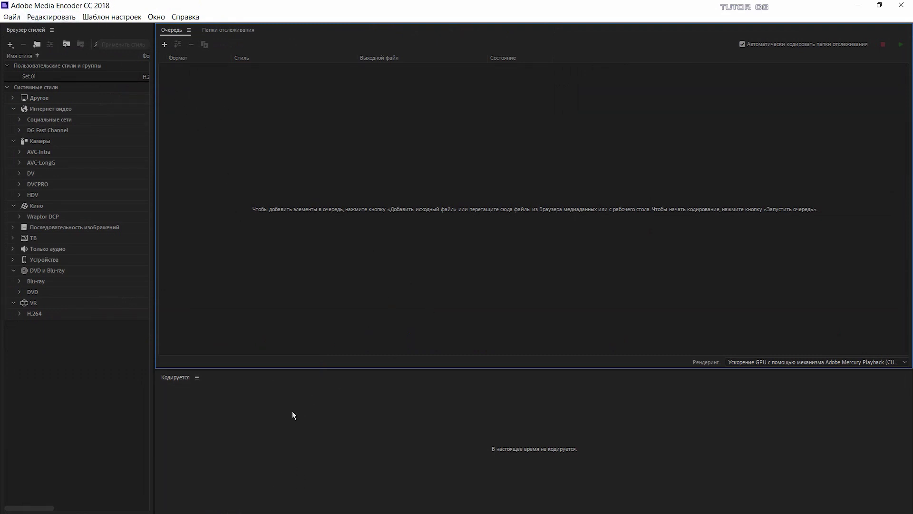
Step: Add the AVI project's UE4 sequence to the Media Encoder queue from the Video folder
key(alt+Tab)
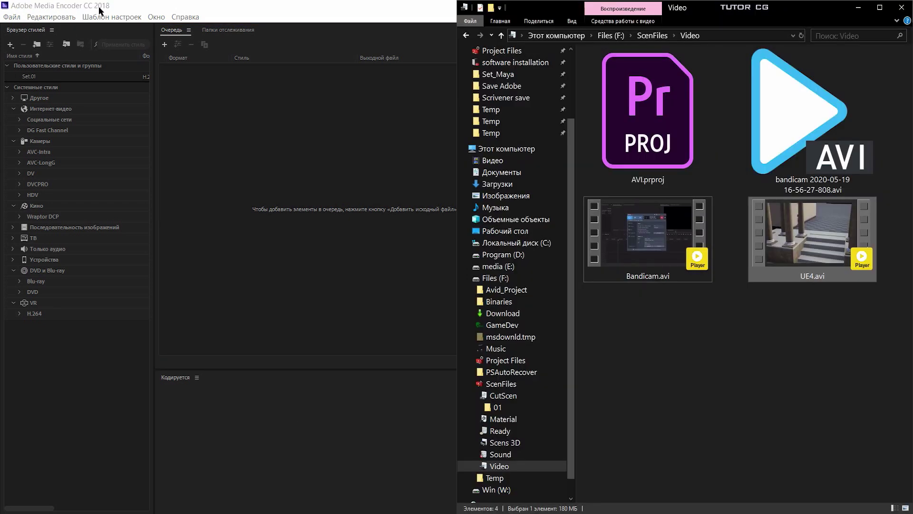
mouse_move(652, 124)
mouse_down()
mouse_move(660, 133)
mouse_move(220, 180)
mouse_up()
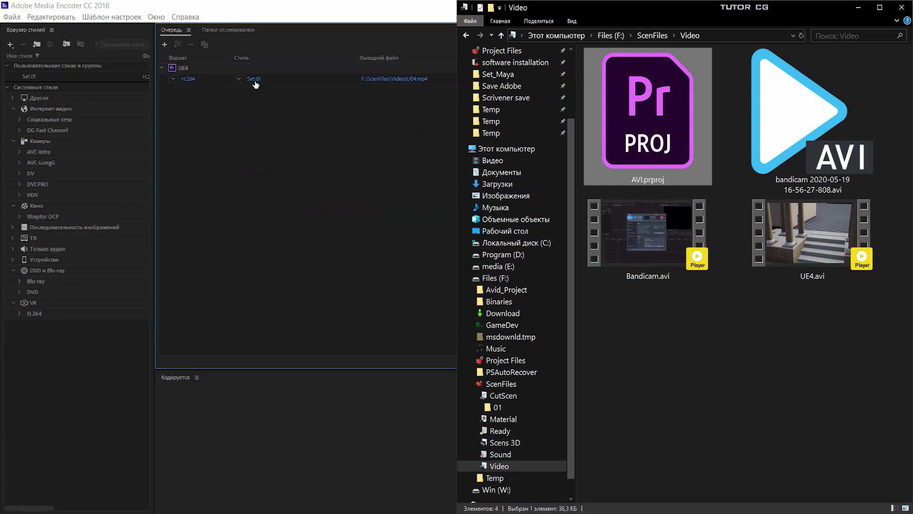
click(254, 81)
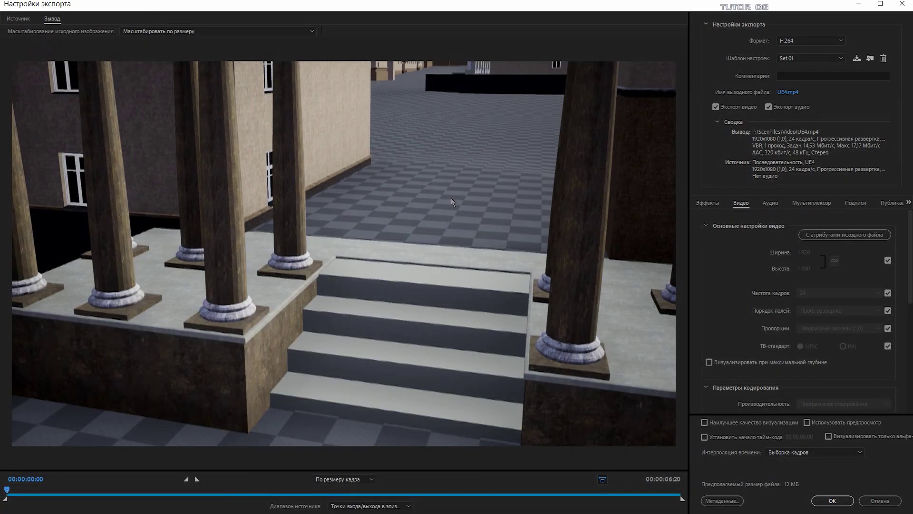
Step: Confirm the H.264 export settings and start encoding the UE4 job to UE4.mp4
drag(8, 500, 443, 501)
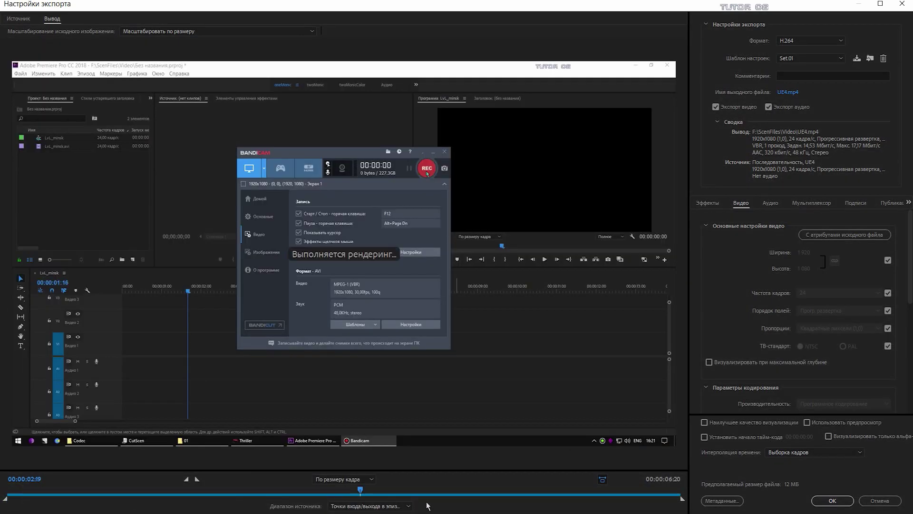
click(846, 498)
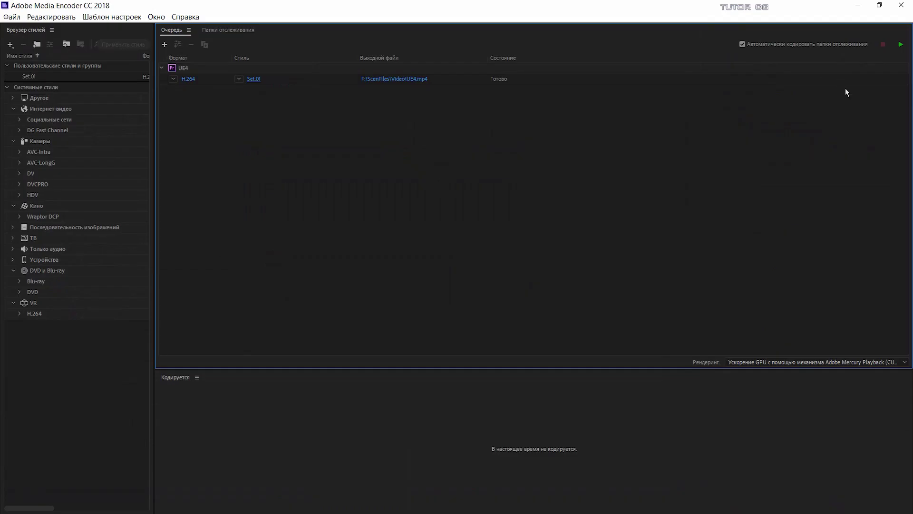
click(899, 45)
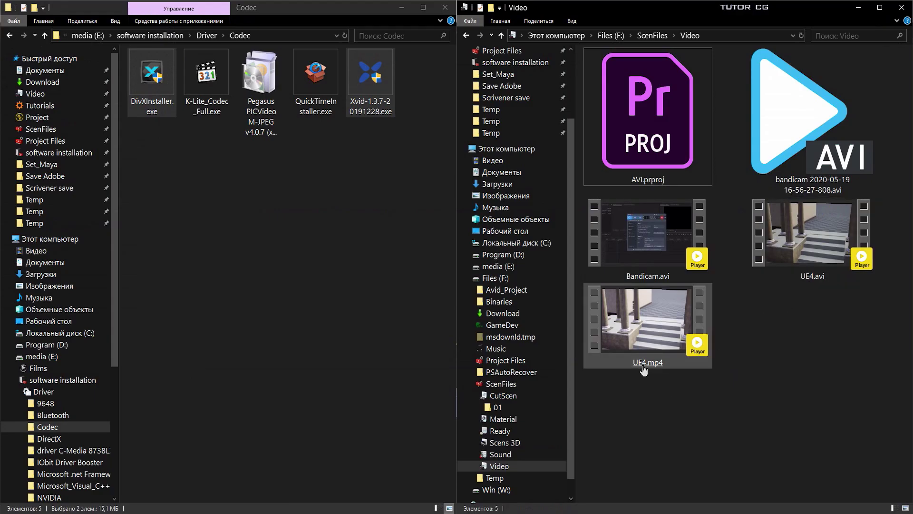
mouse_move(647, 369)
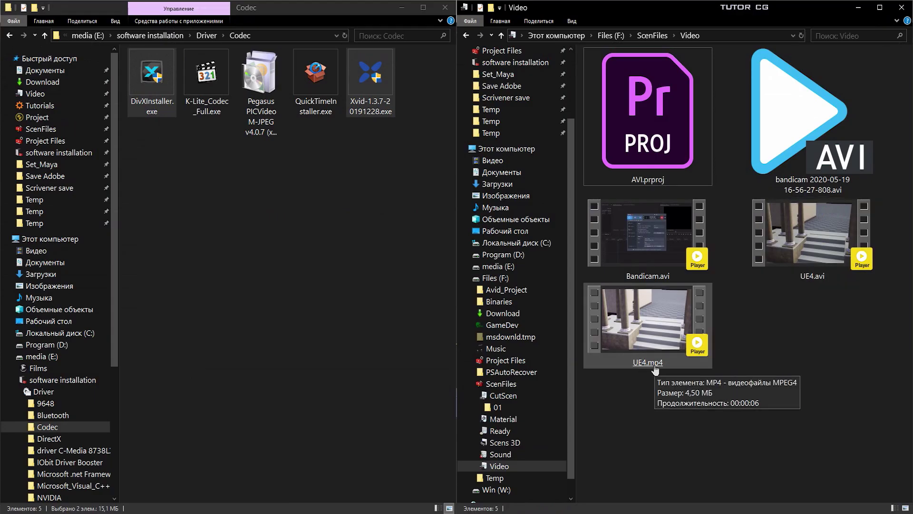
double_click(655, 370)
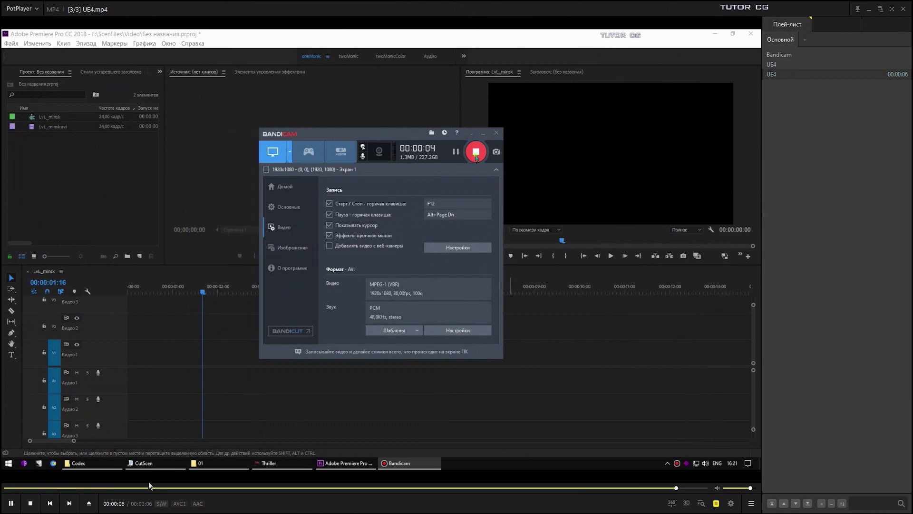
key(Return)
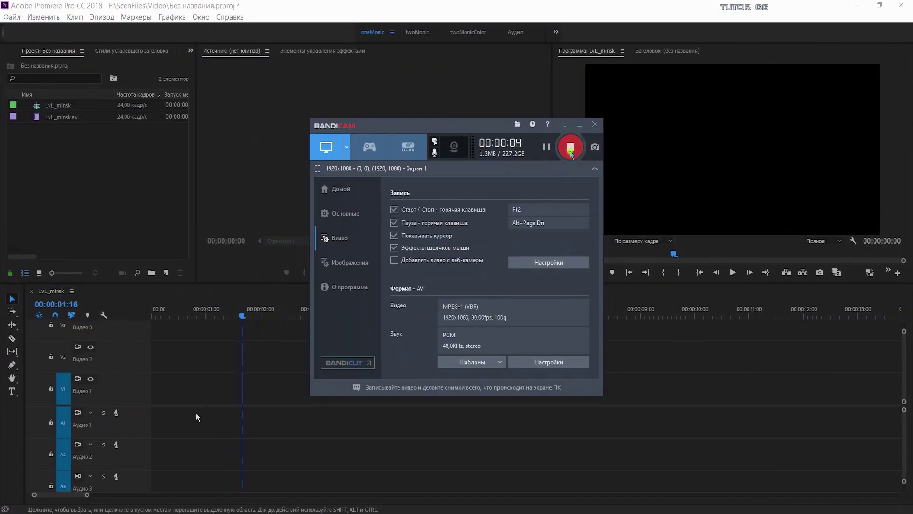
click(53, 502)
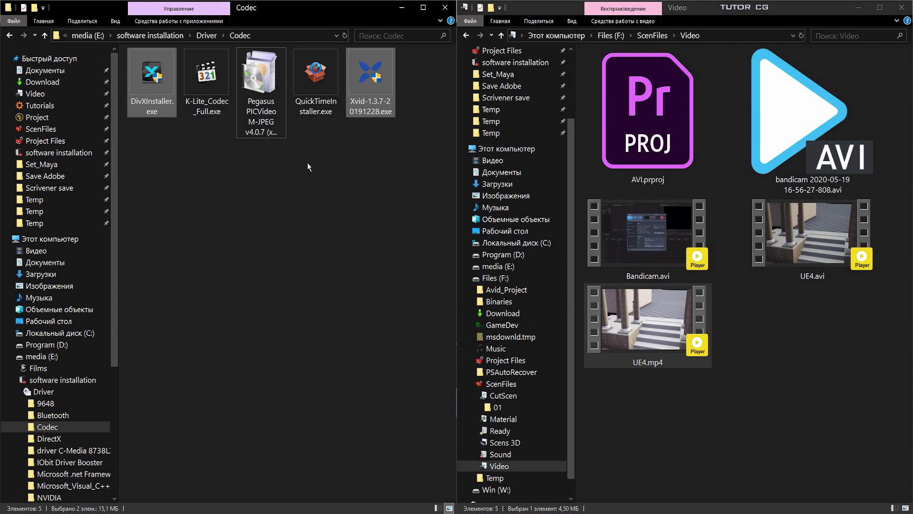
Step: Select the Pegasus PICVideo, DivX, Xvid, QuickTime and K-Lite installers in turn
ctrl+click(266, 118)
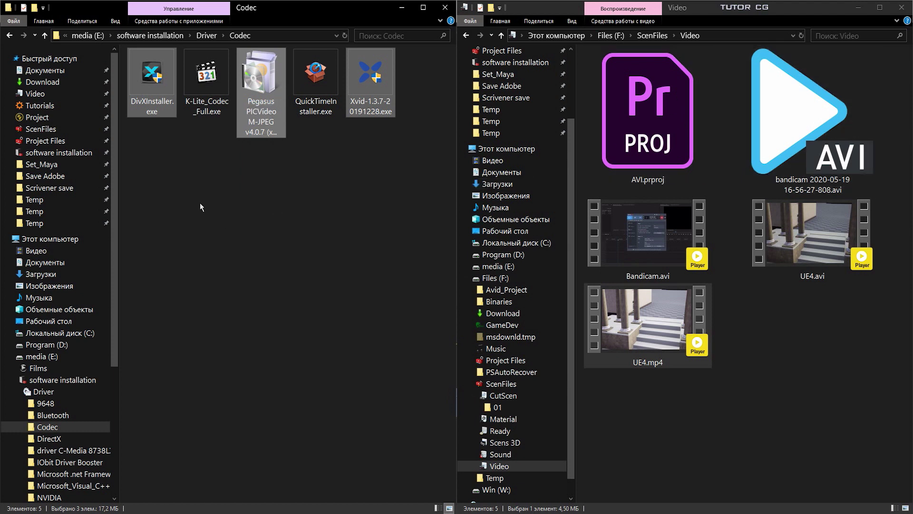
drag(162, 141, 125, 84)
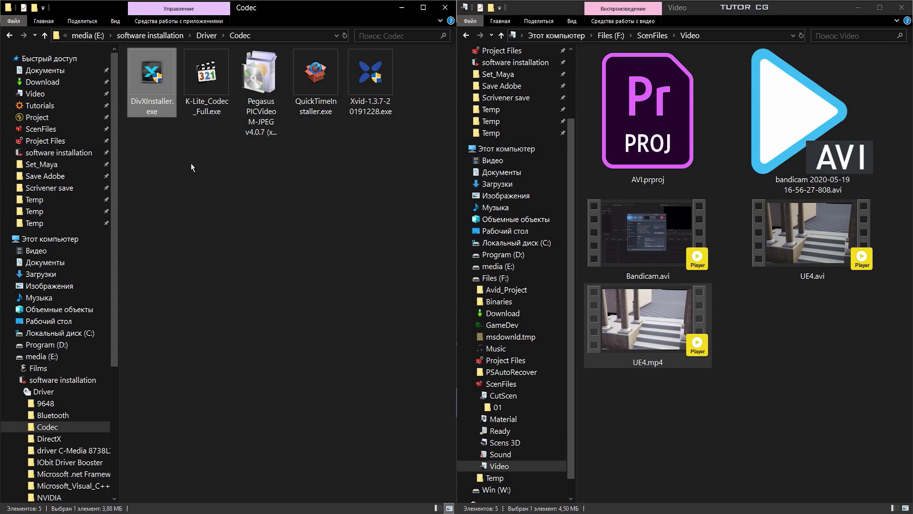
click(373, 78)
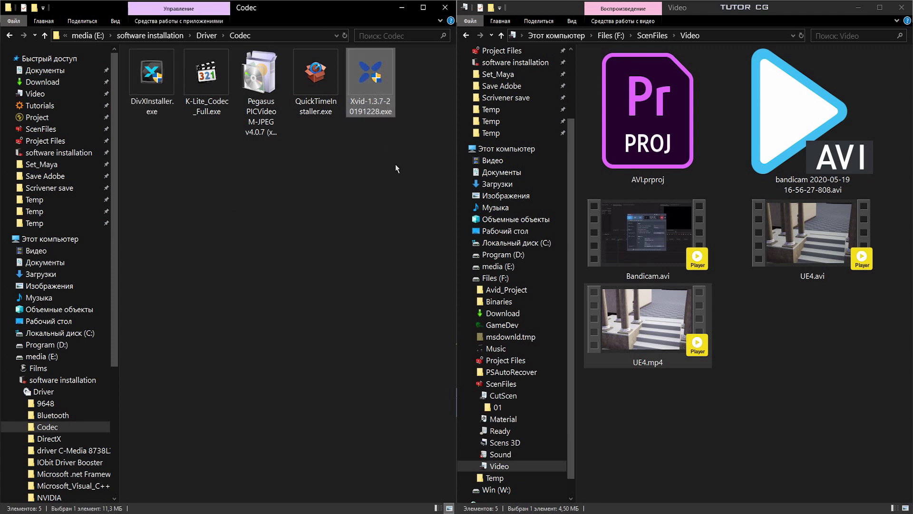
drag(335, 168, 298, 76)
ctrl+click(206, 91)
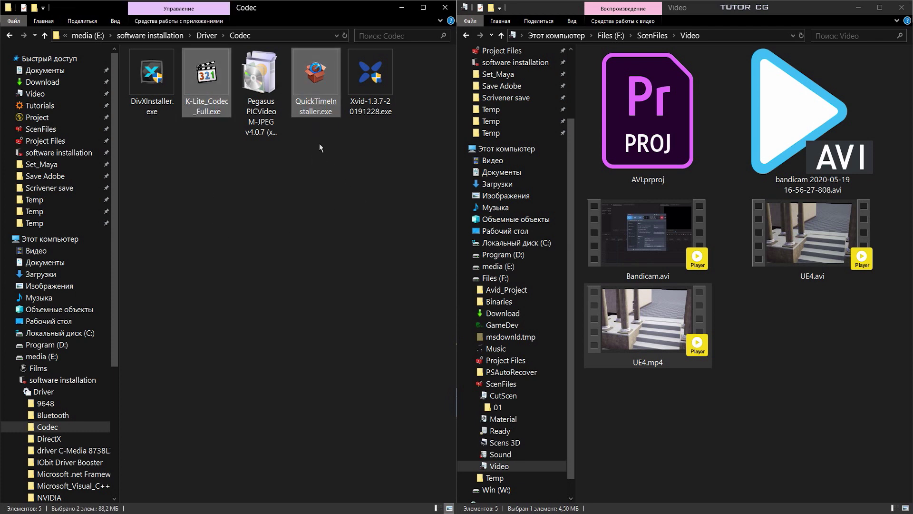
Step: Launch the QuickTime and Pegasus PICVideo installers, then reselect Xvid, DivX and Pegasus PICVideo
double_click(313, 107)
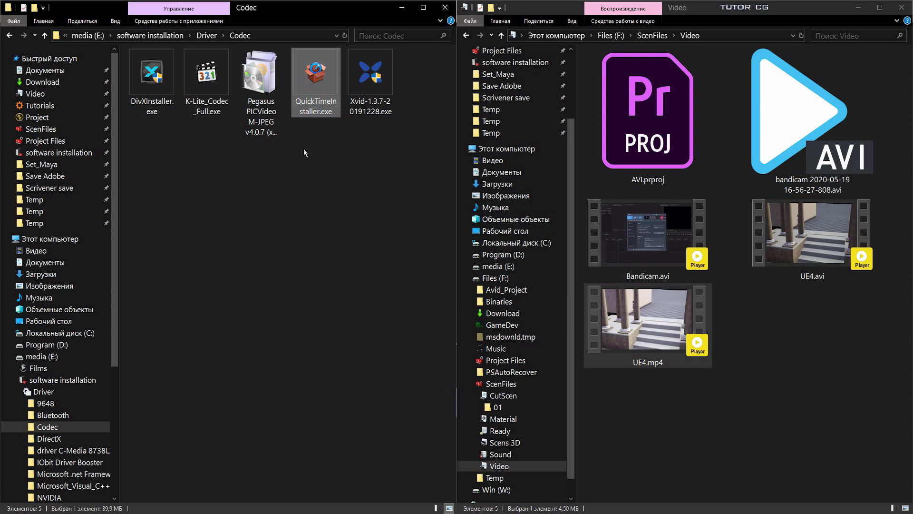
click(262, 123)
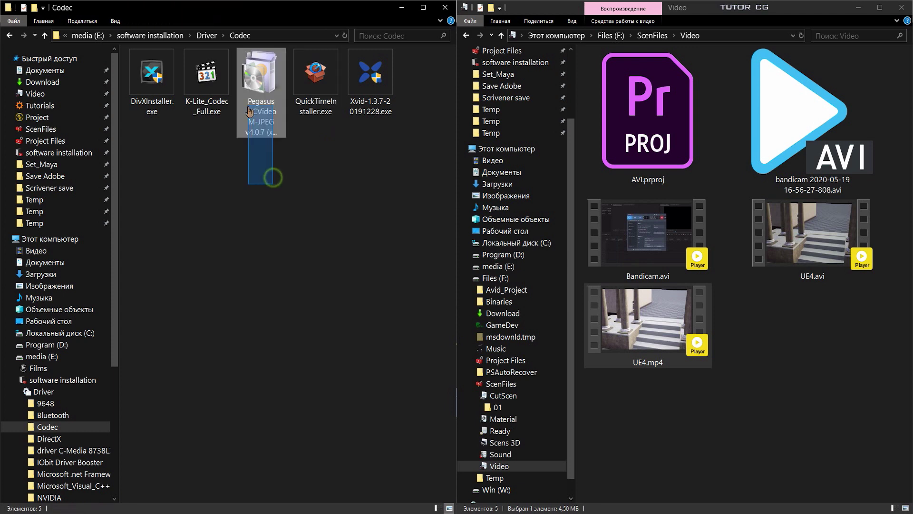
double_click(261, 132)
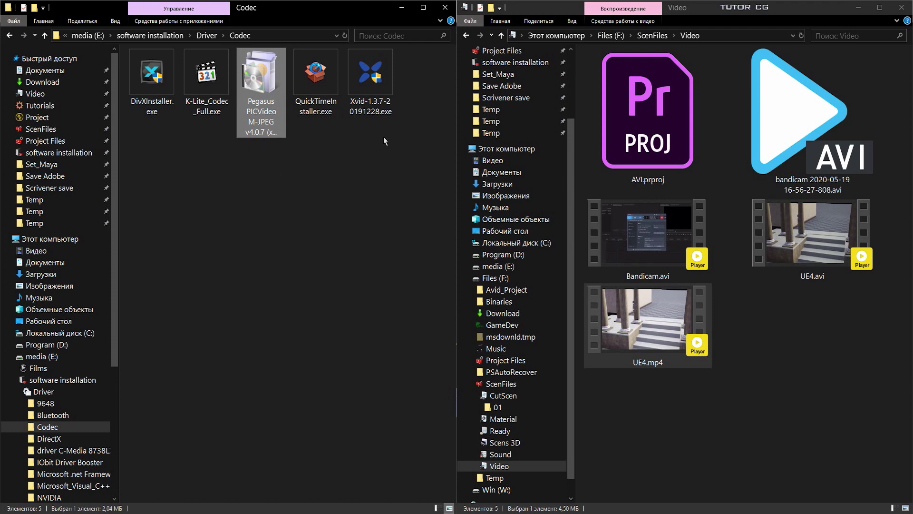
click(373, 95)
ctrl+click(137, 87)
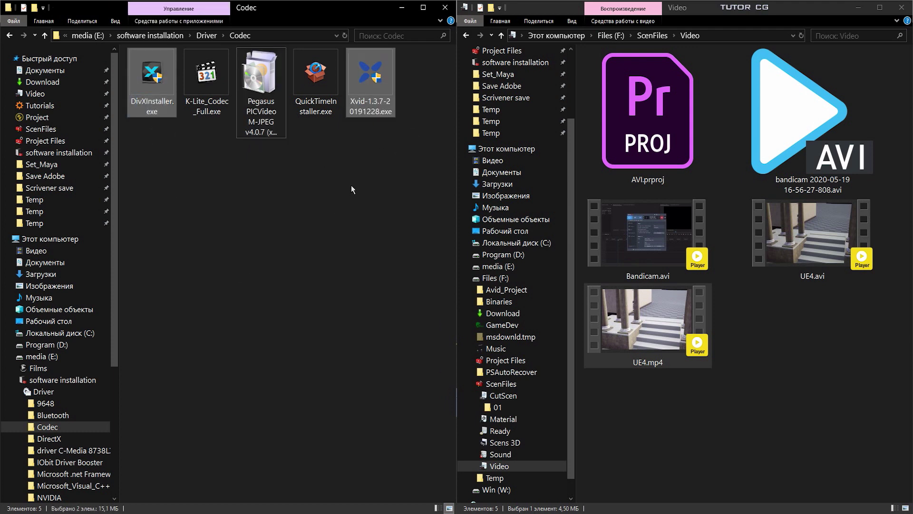
drag(278, 179, 244, 62)
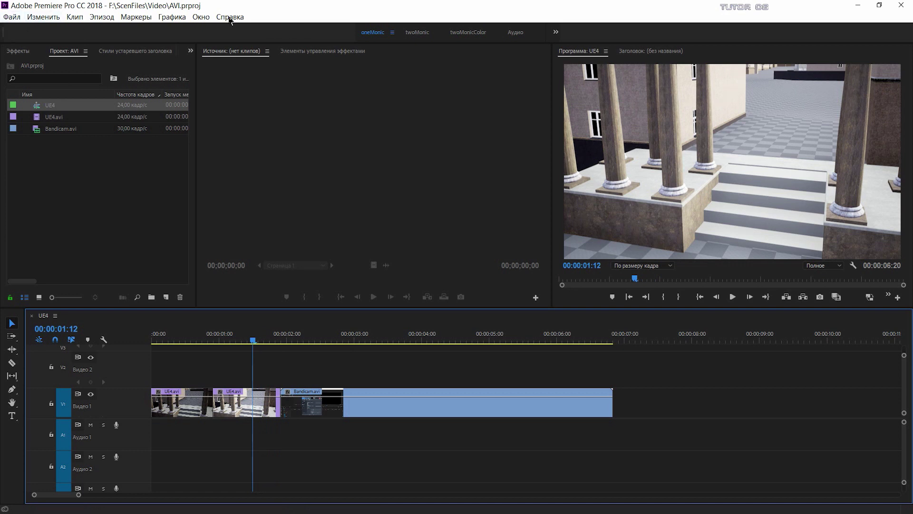
drag(265, 339, 367, 338)
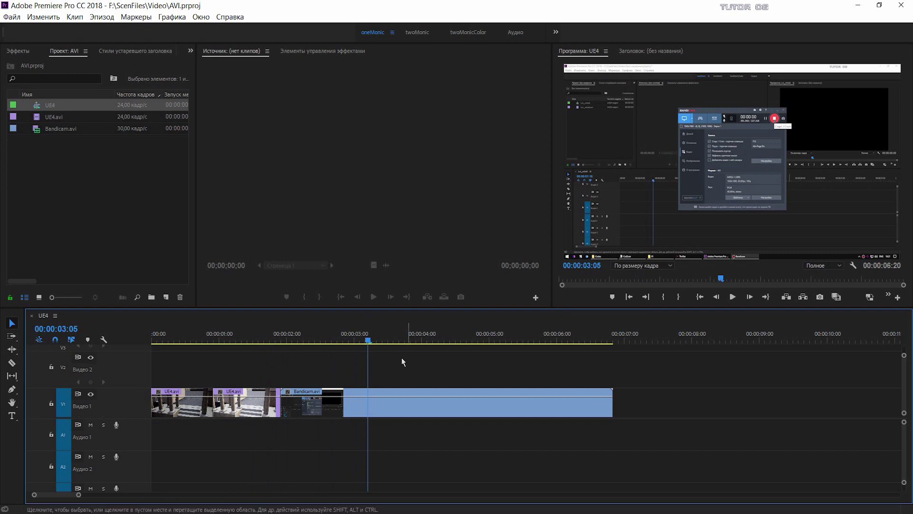
click(376, 340)
drag(379, 340, 382, 340)
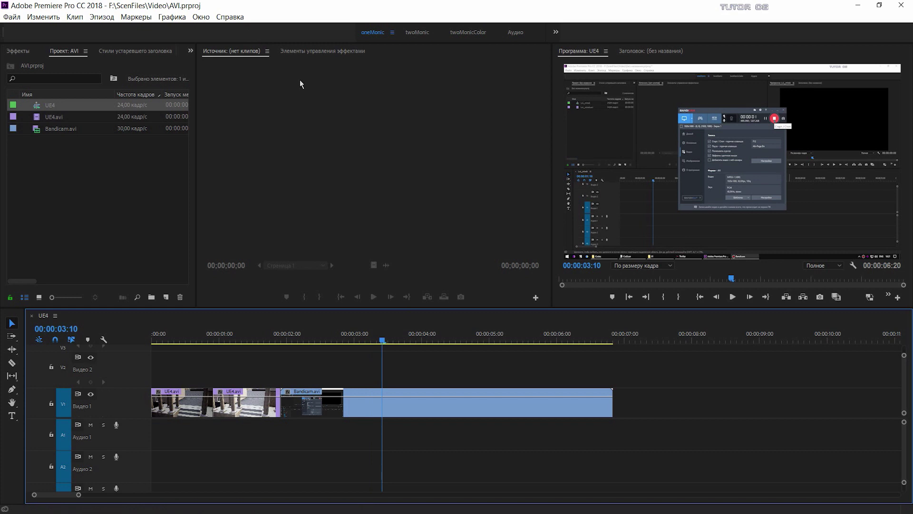
click(241, 339)
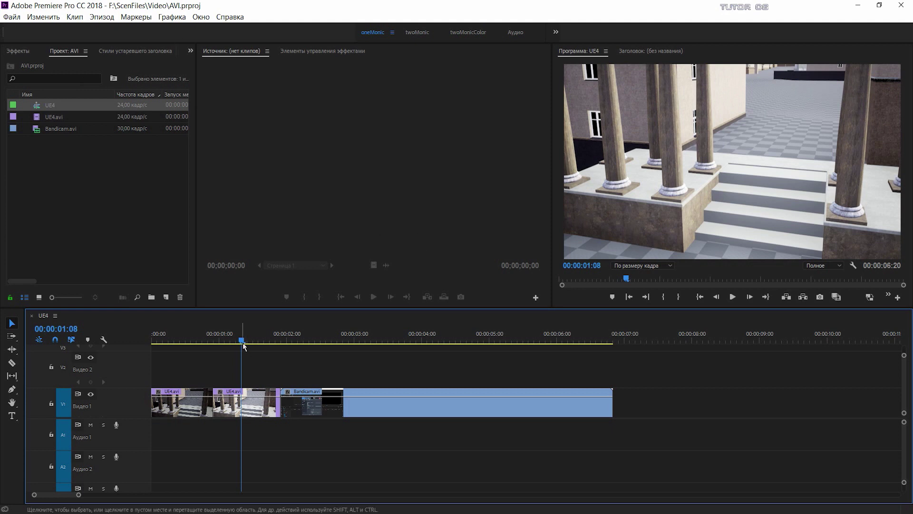
drag(241, 340, 320, 340)
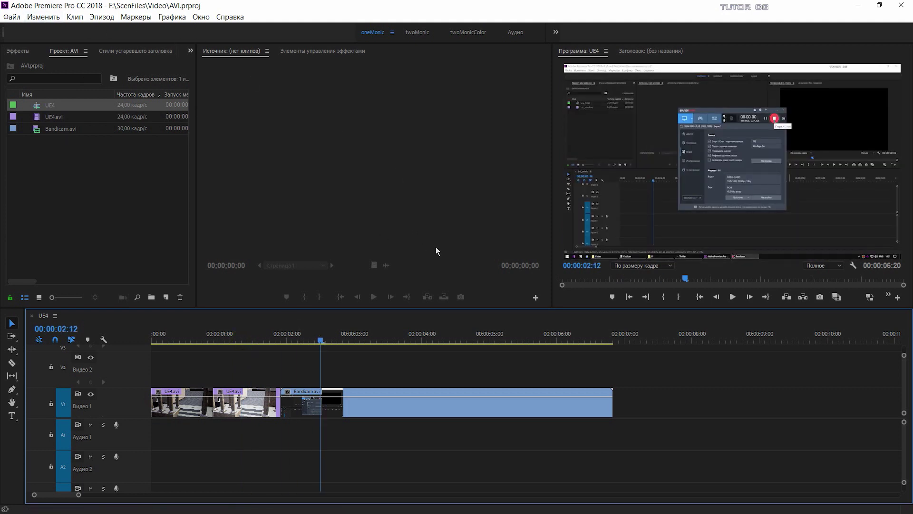
key(Right)
key(Right)
key(Right)
drag(319, 343, 376, 340)
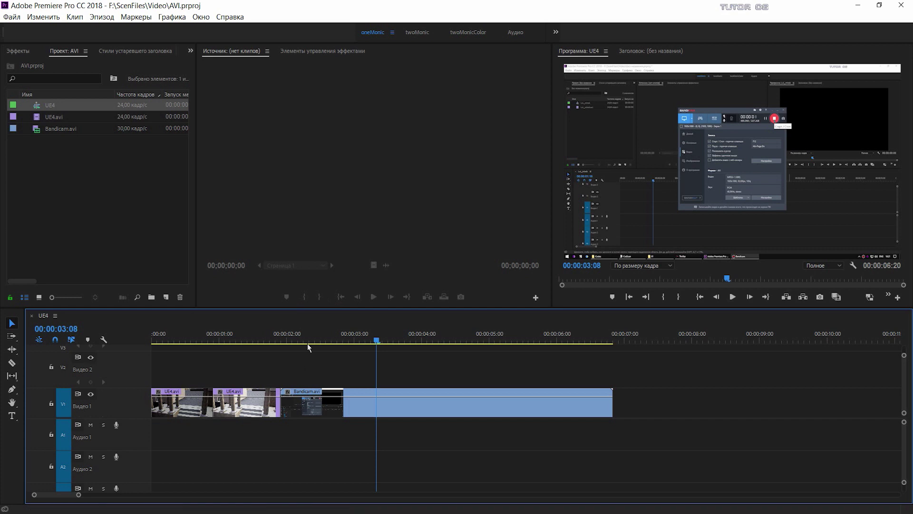
drag(308, 343, 285, 343)
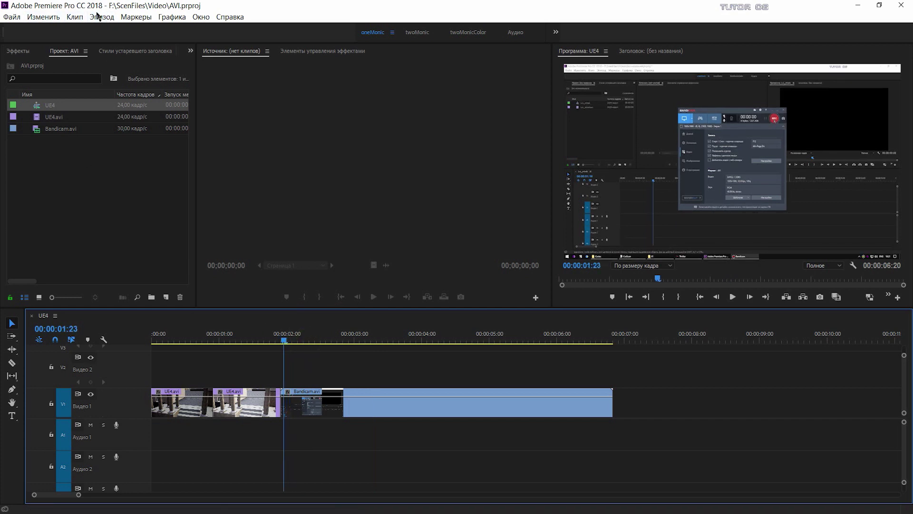
drag(286, 343, 320, 343)
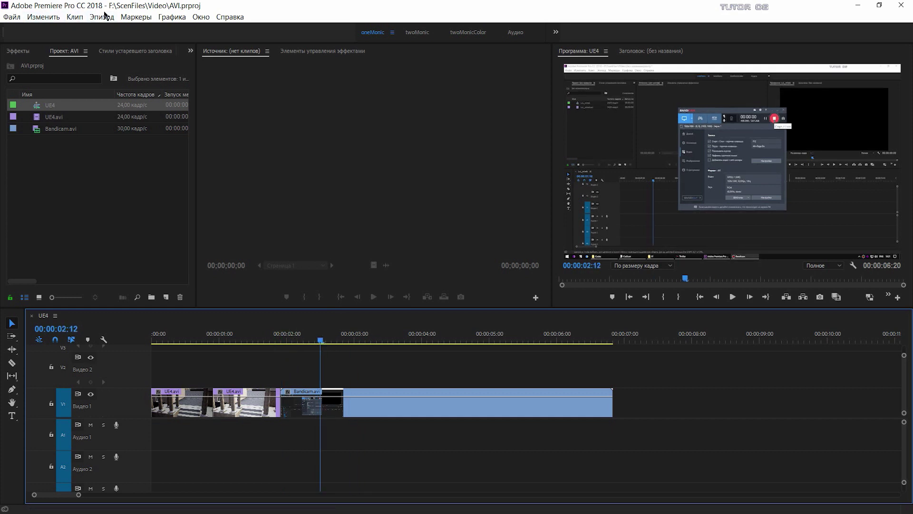
click(287, 346)
drag(288, 346, 326, 347)
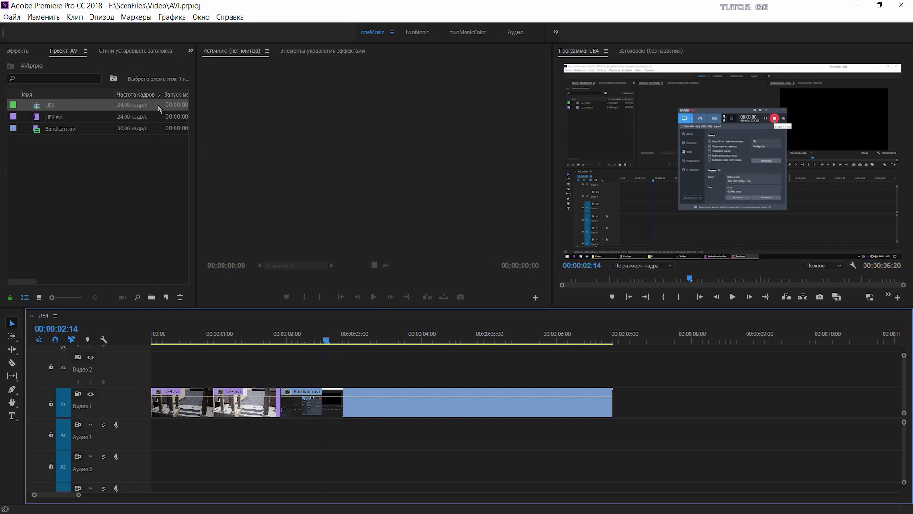
mouse_move(326, 346)
mouse_down()
mouse_move(295, 346)
mouse_move(357, 347)
mouse_up()
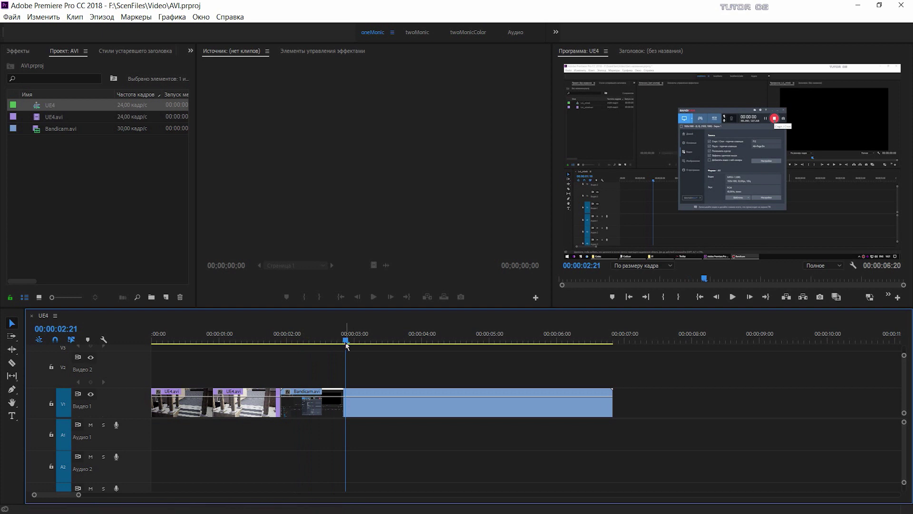
drag(346, 340, 414, 342)
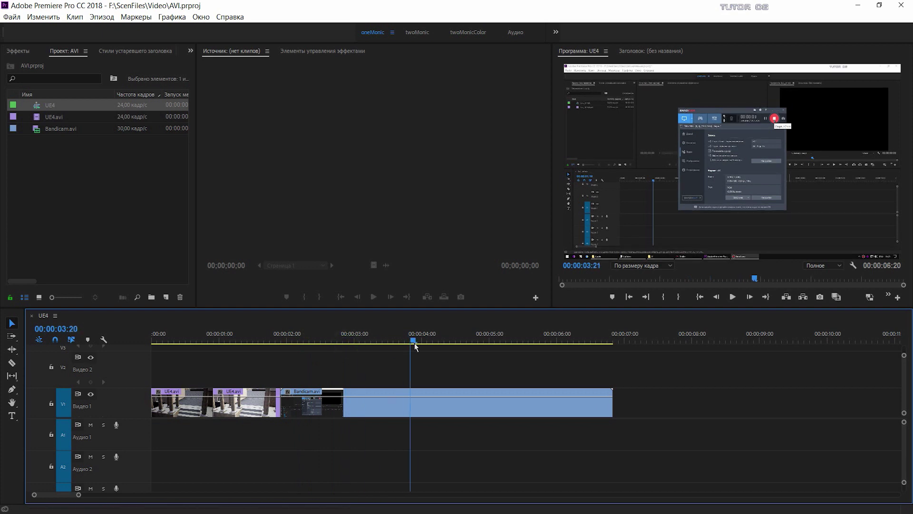